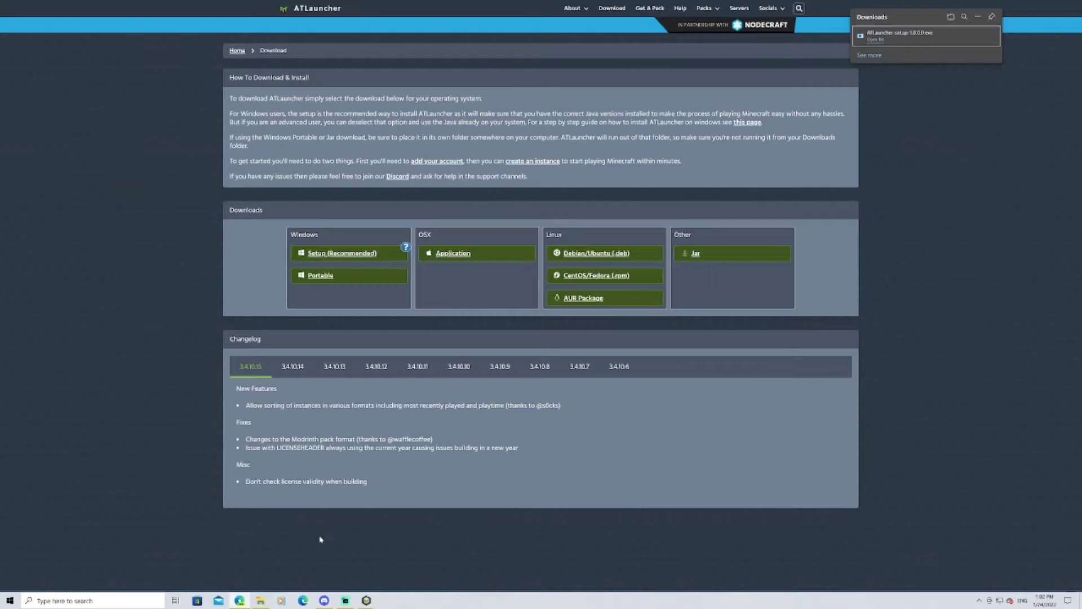
Open the downloaded ATLauncher installer up to its license agreement and cancel the setup
click(871, 36)
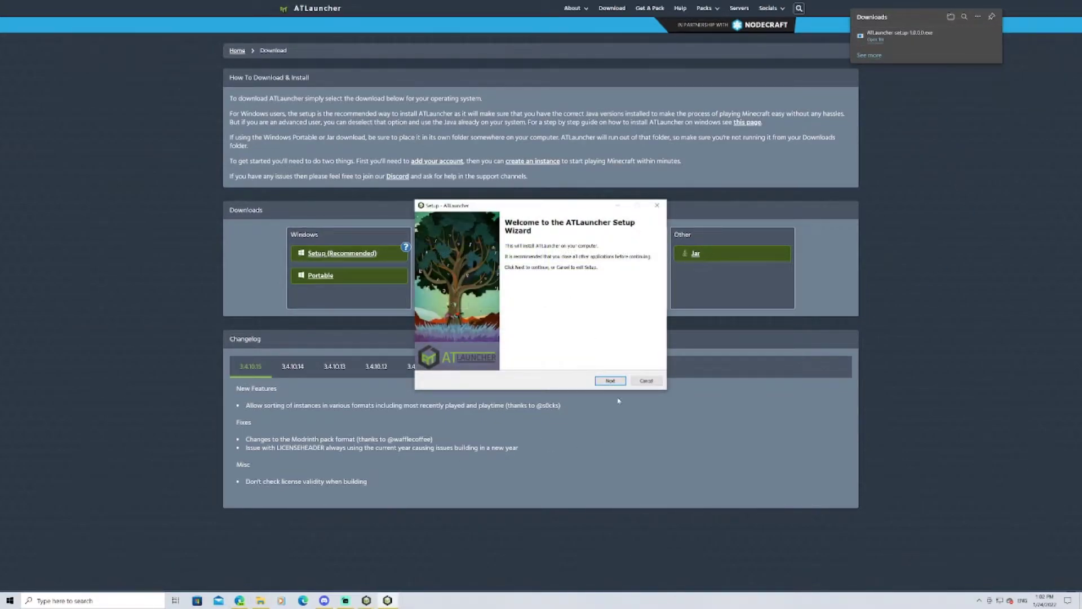
click(611, 381)
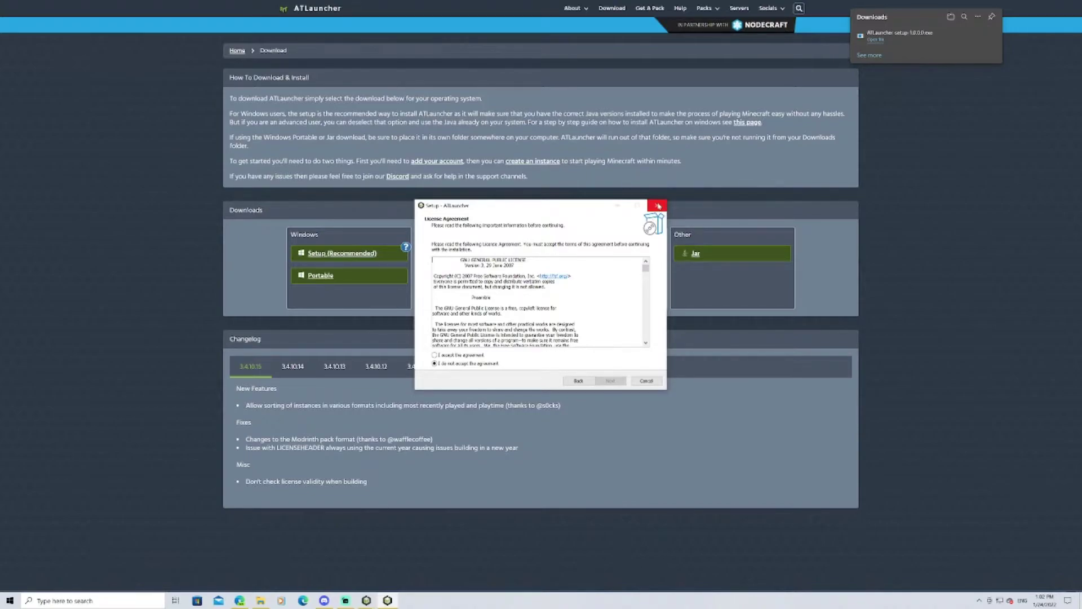
click(657, 207)
click(575, 347)
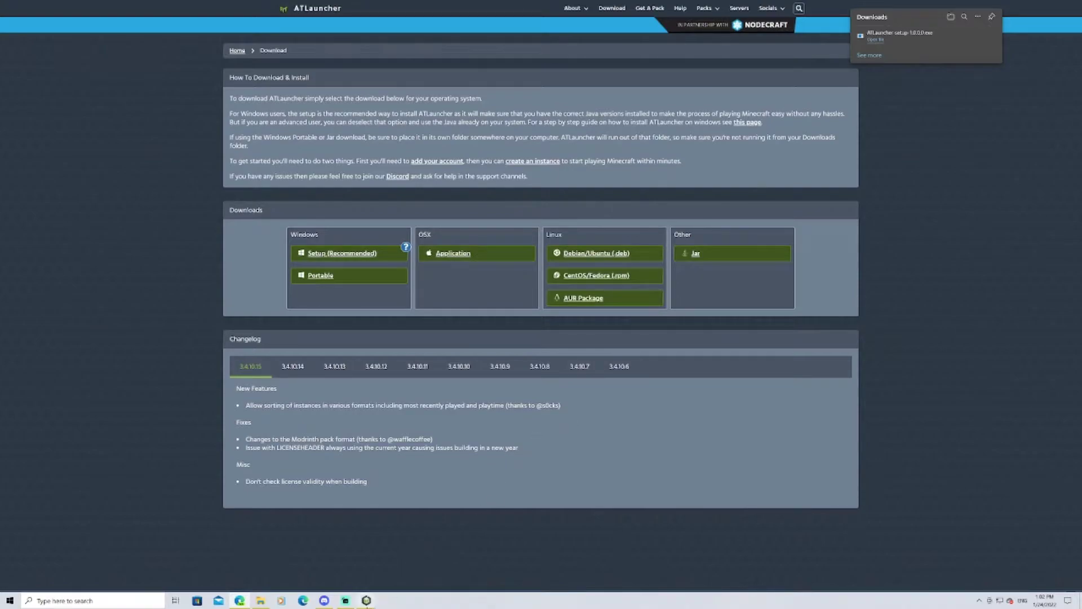
Switch to ATLauncher and examine the account login options and the list of saved accounts
mouse_move(366, 600)
click(398, 576)
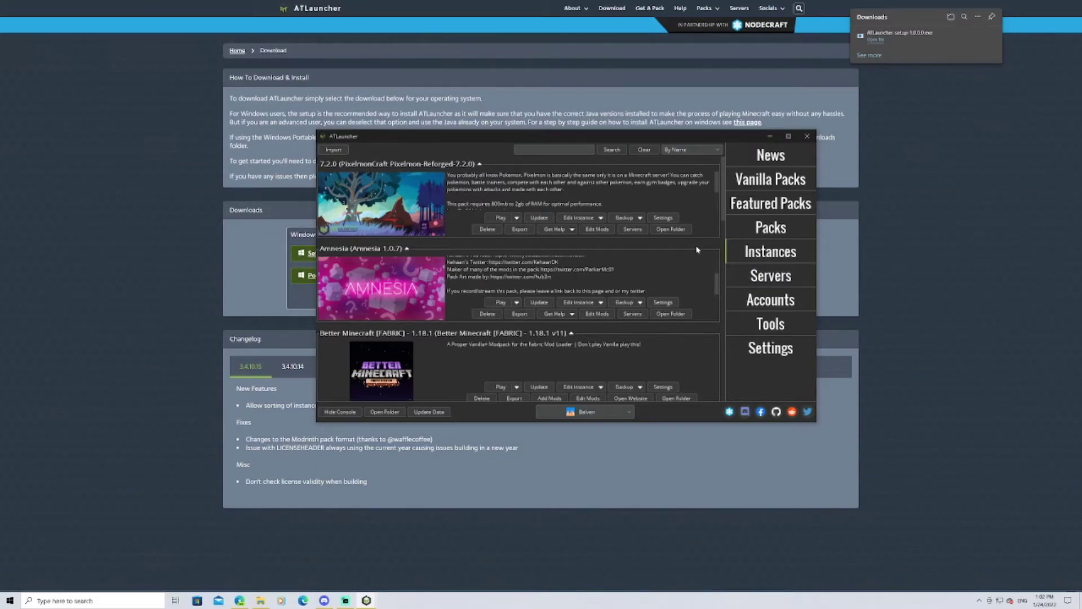
click(762, 302)
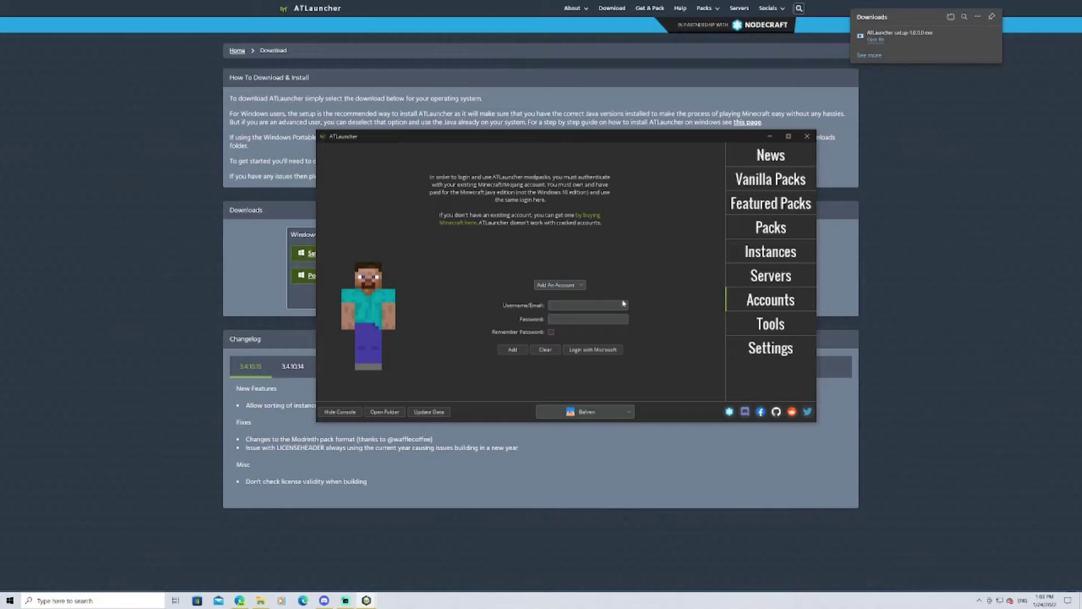
click(598, 414)
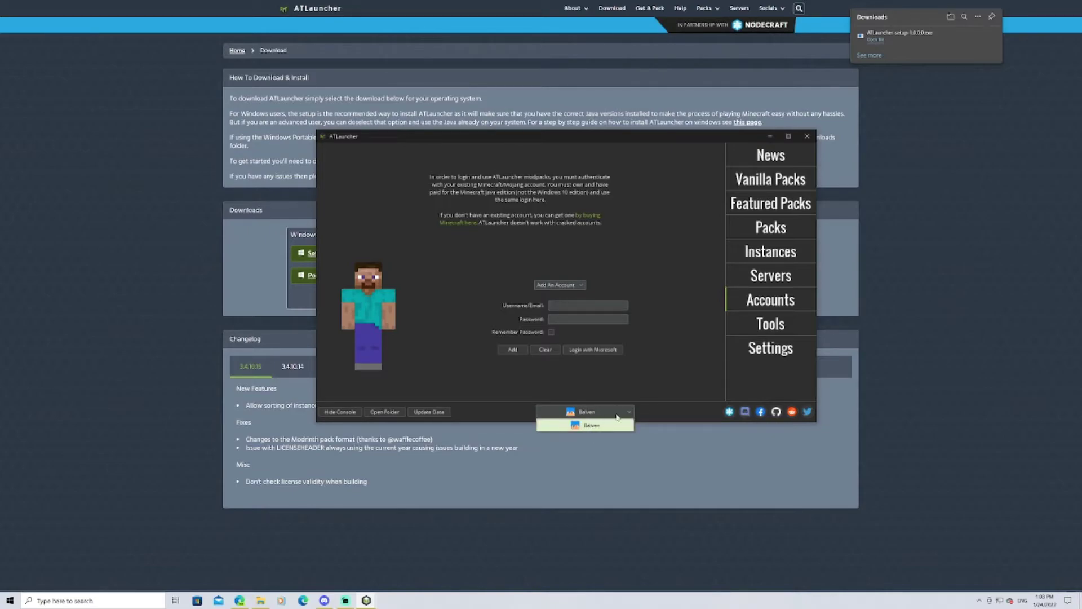
click(648, 412)
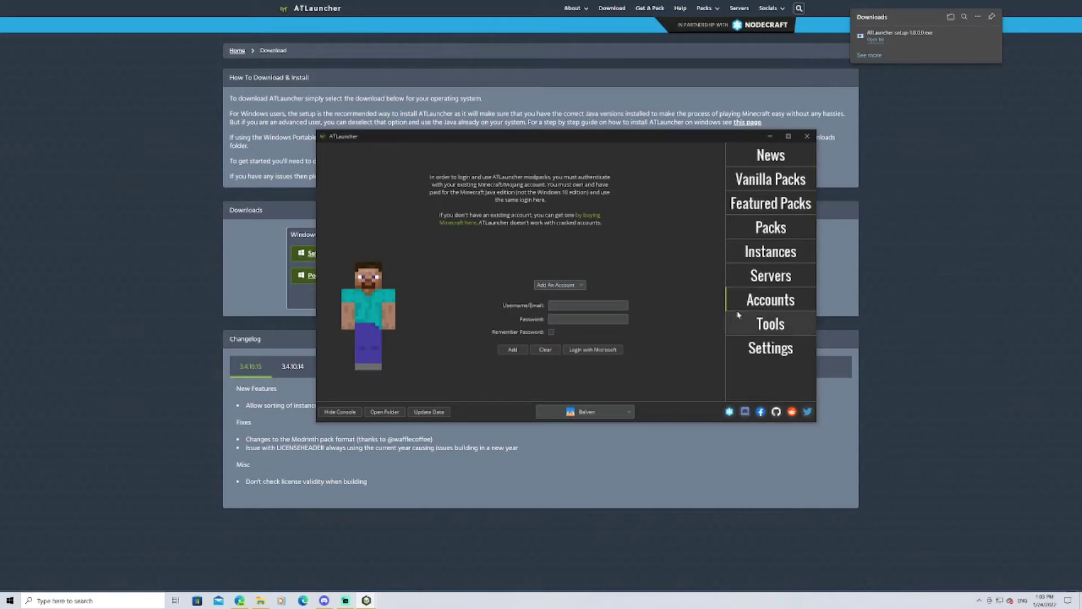
Browse the available modpacks by provider, viewing the CurseForge, FTB and Technic lists
click(779, 206)
click(775, 228)
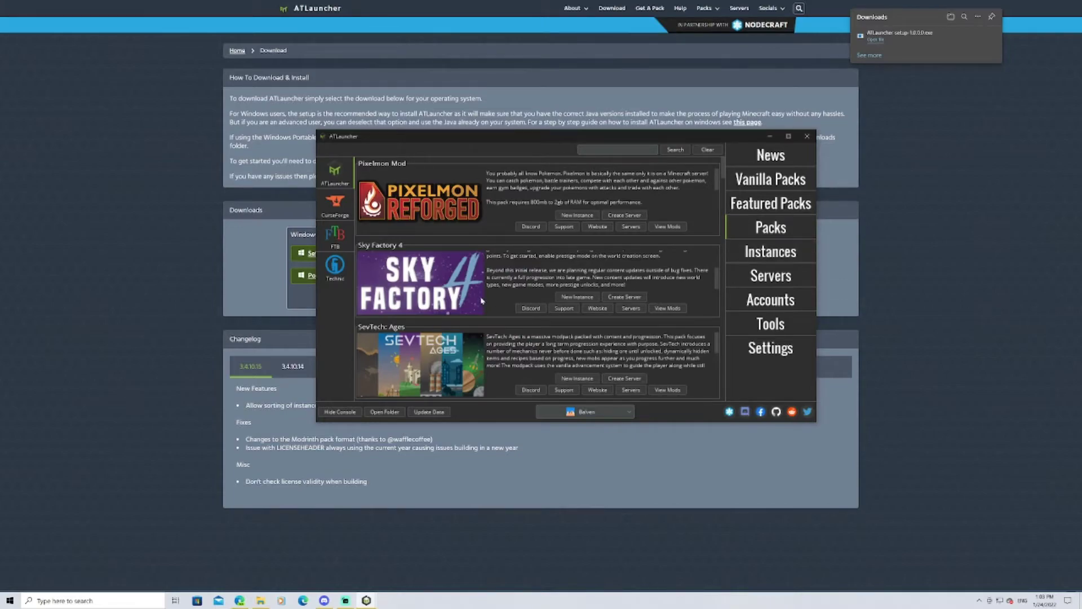
click(334, 218)
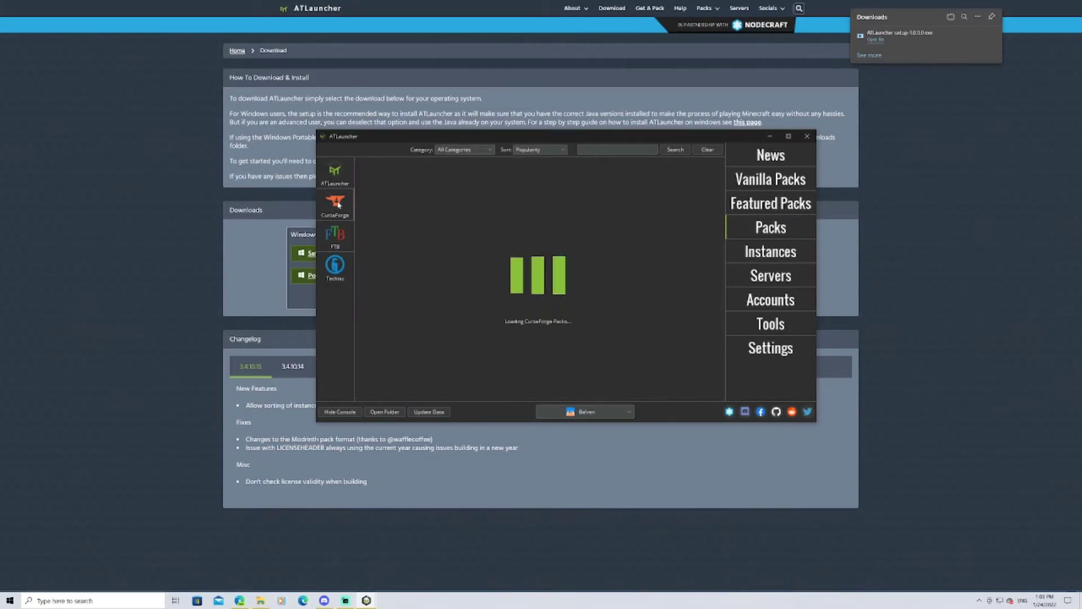
click(334, 235)
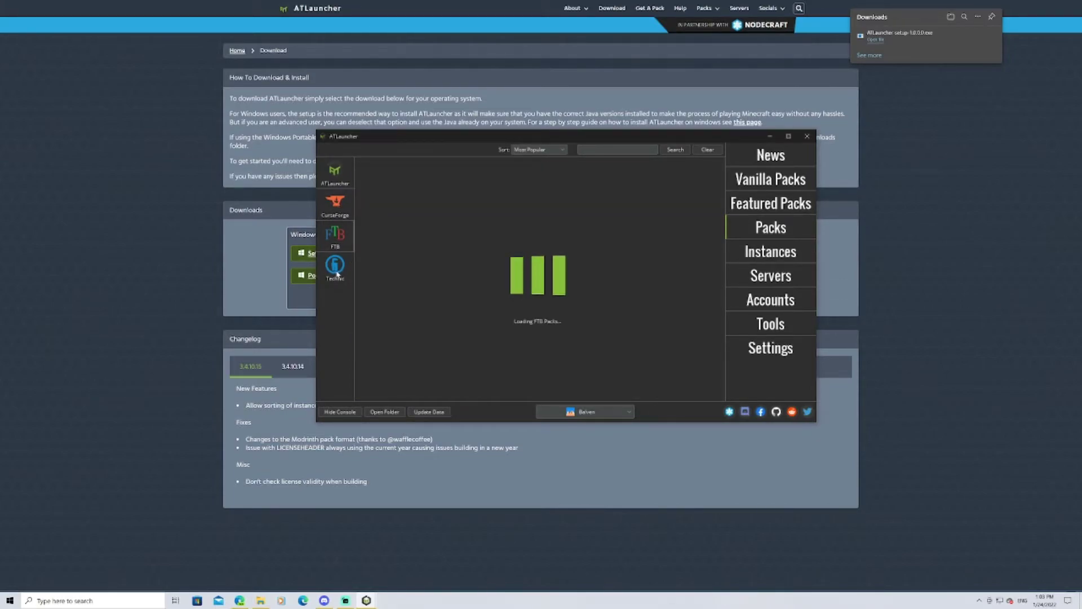
click(336, 270)
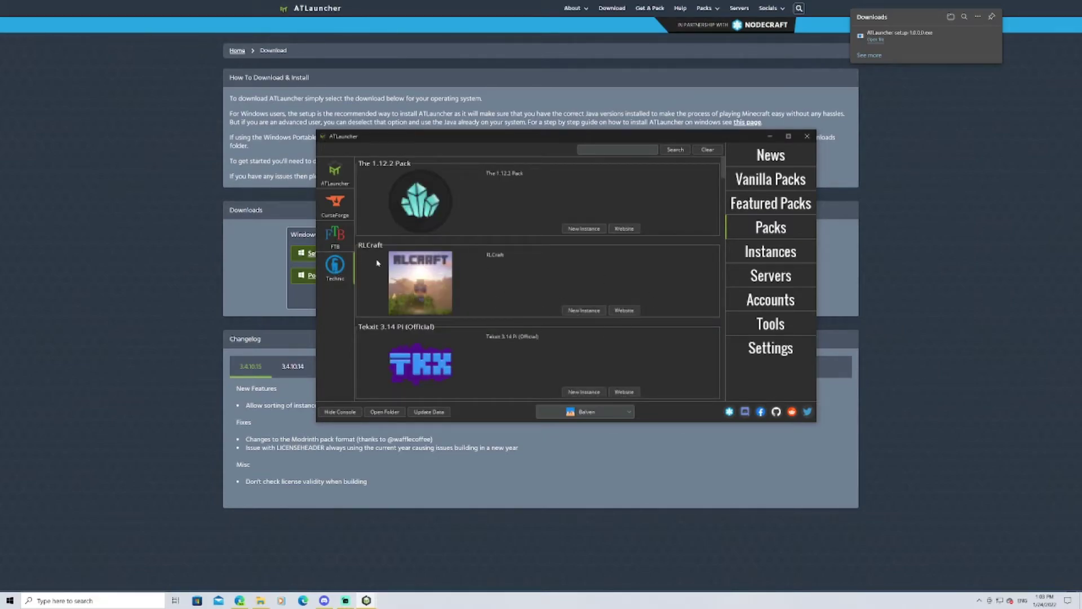
click(336, 235)
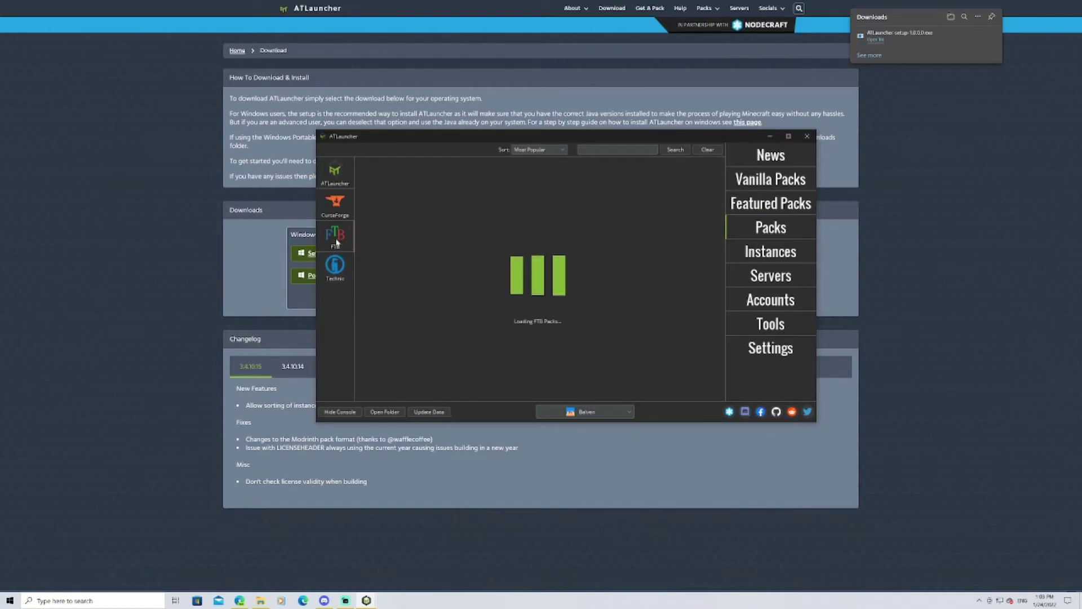
scroll(458, 230, down, 5)
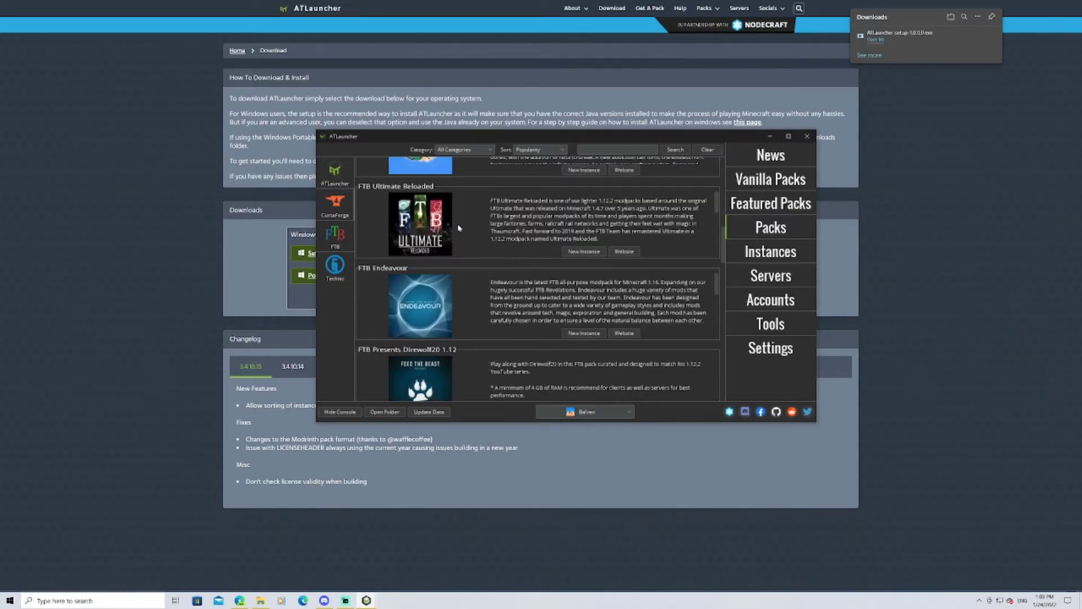
scroll(459, 228, down, 10)
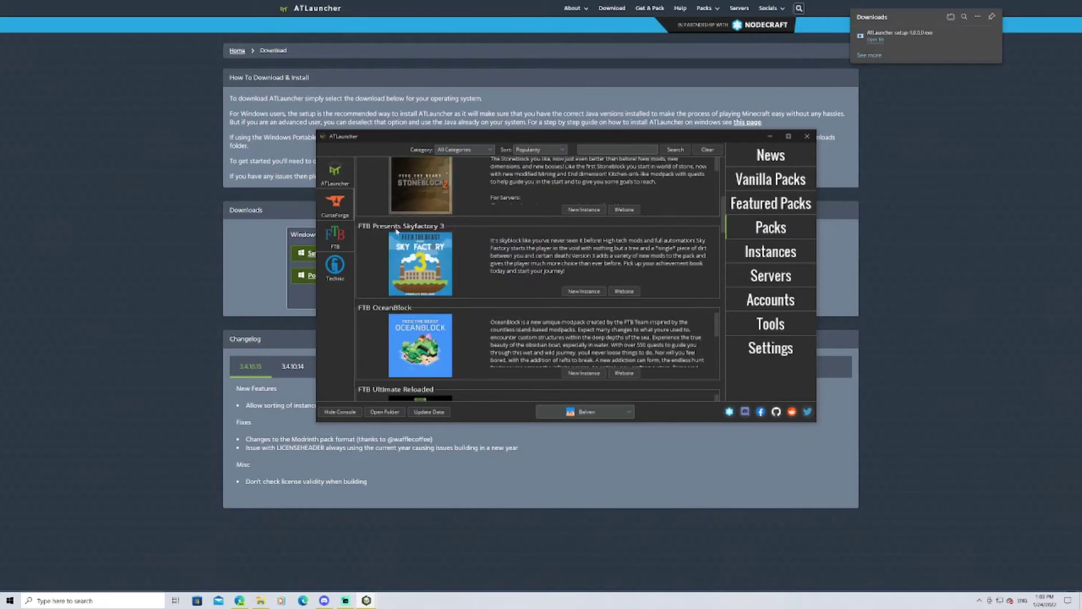
Look through the CurseForge modpacks sorted by popularity
click(333, 202)
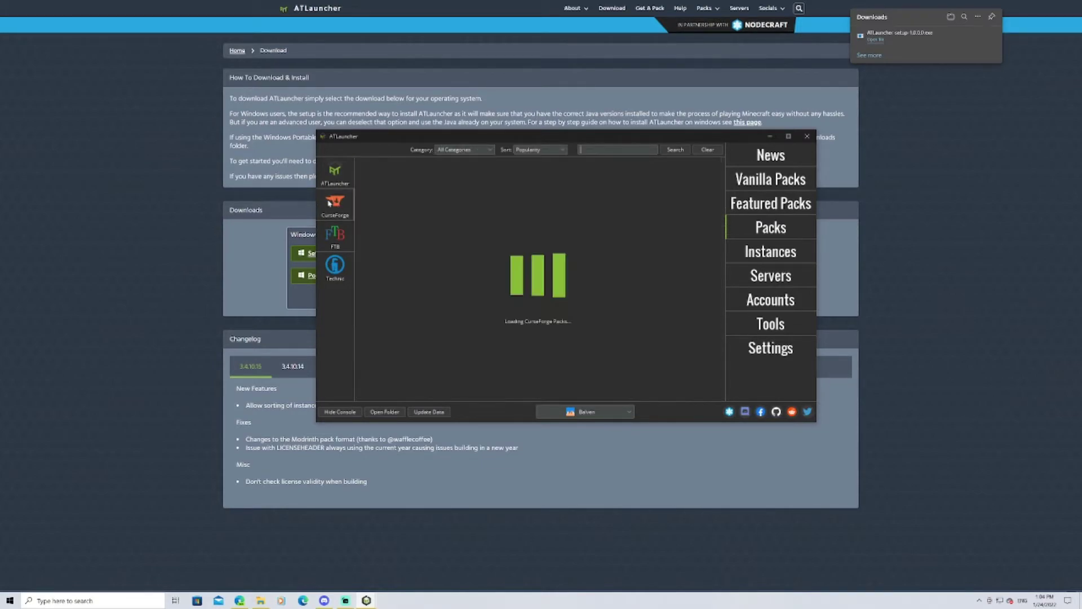
scroll(435, 256, down, 2)
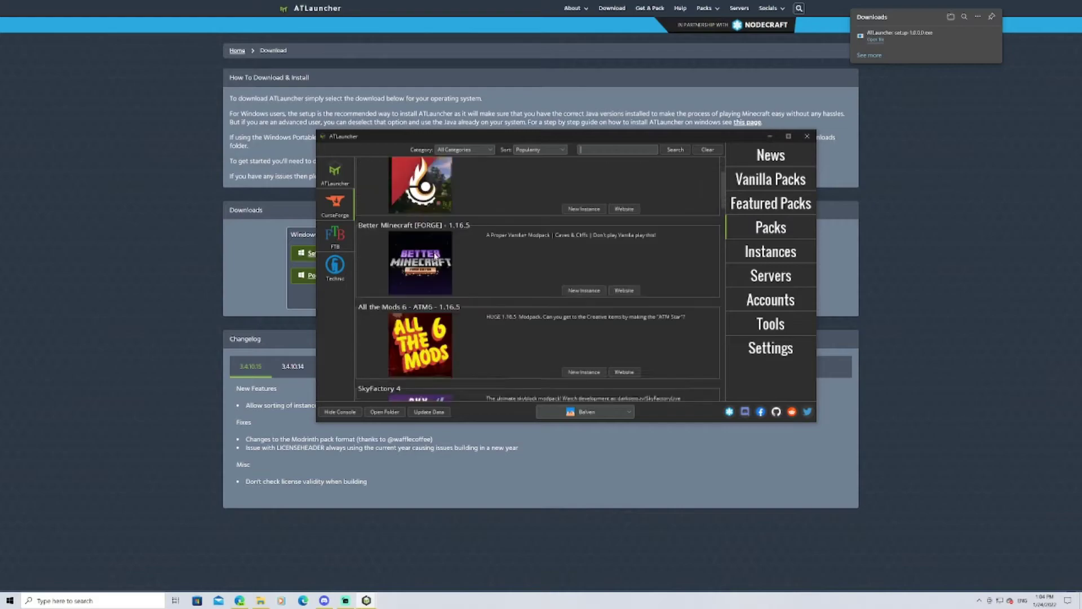
scroll(435, 256, down, 2)
scroll(459, 241, up, 2)
Look through the installed instances and launch the PixelmonCraft Pixelmon-Reforged-7.2.0 instance, declining its update
click(772, 252)
scroll(392, 254, down, 3)
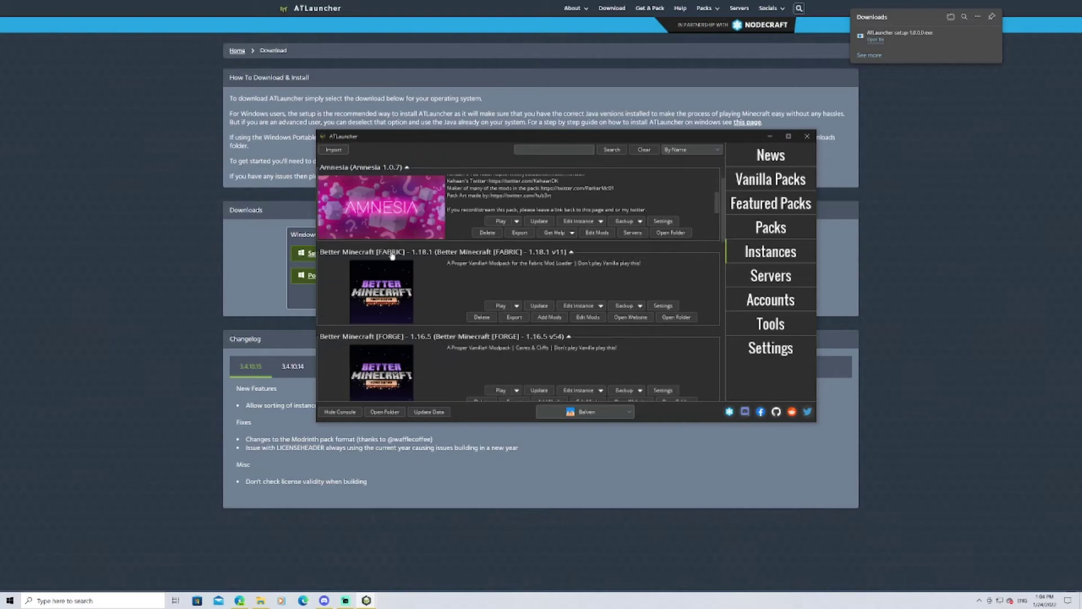
scroll(392, 254, down, 3)
scroll(406, 259, up, 3)
scroll(426, 265, down, 4)
scroll(427, 265, up, 2)
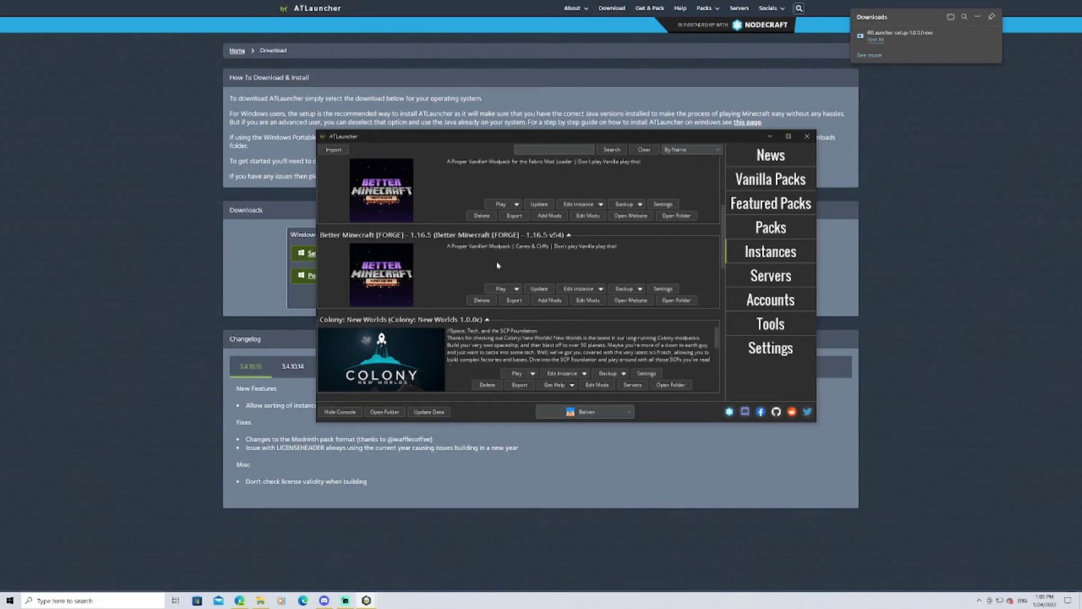
scroll(434, 265, up, 6)
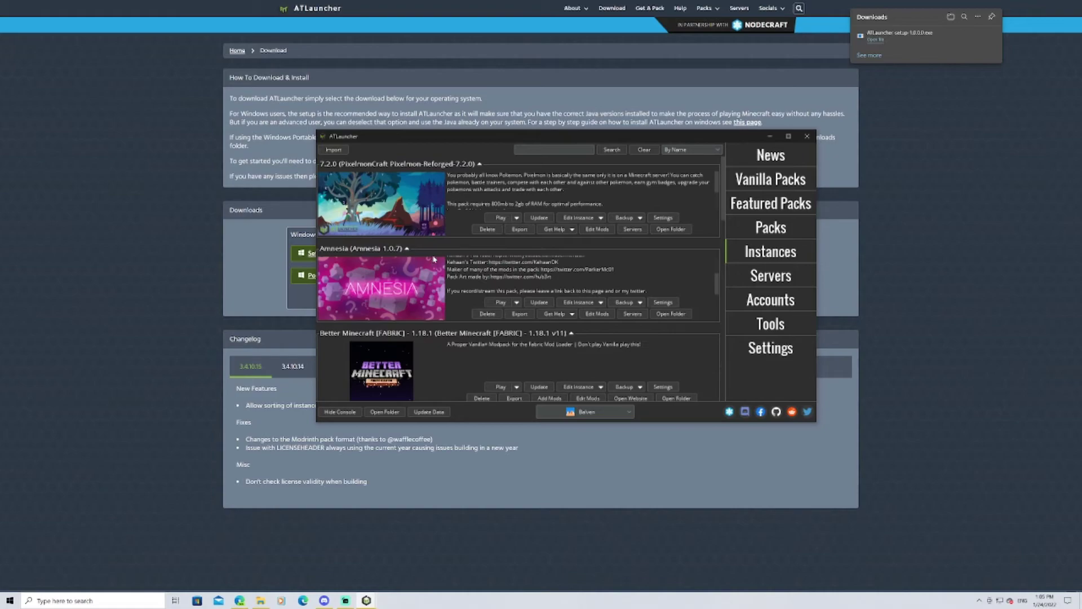
click(504, 220)
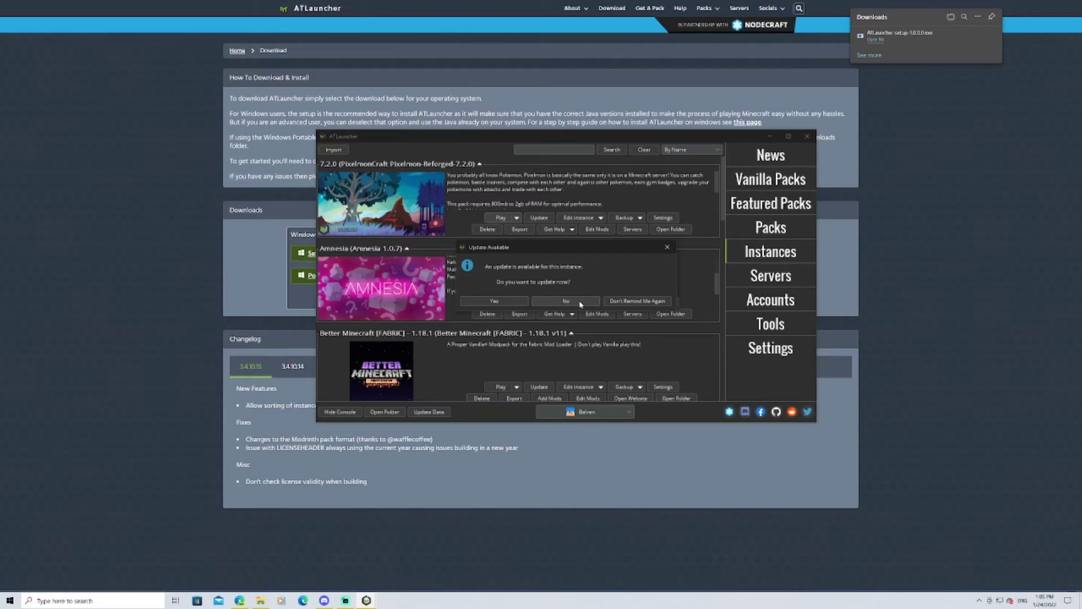
click(580, 303)
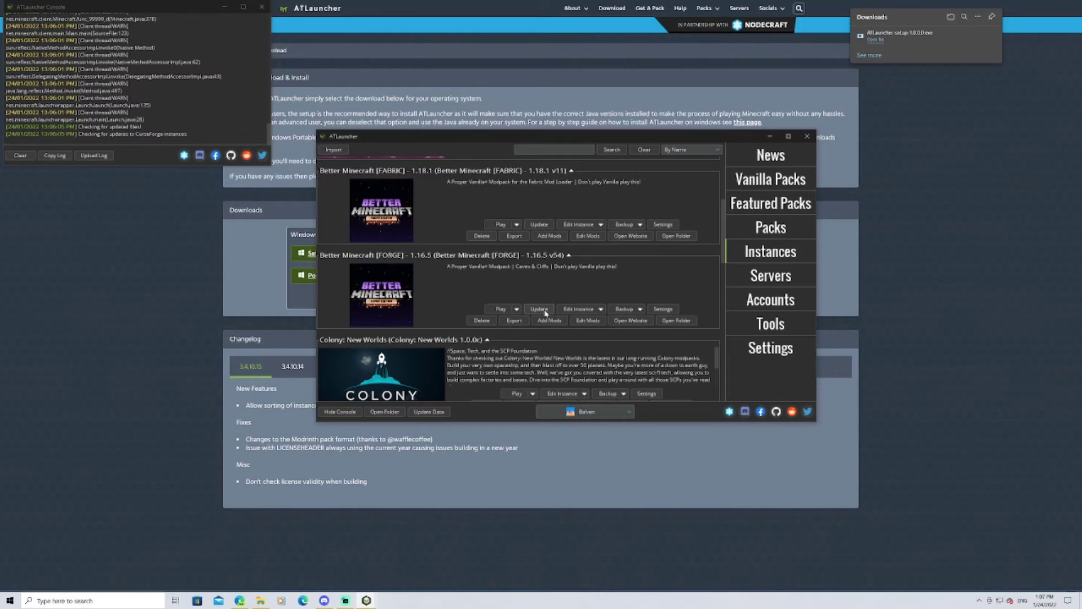
Try version v54 (1.16.5) in the Better Minecraft [FORGE] update options and close them without updating
click(541, 311)
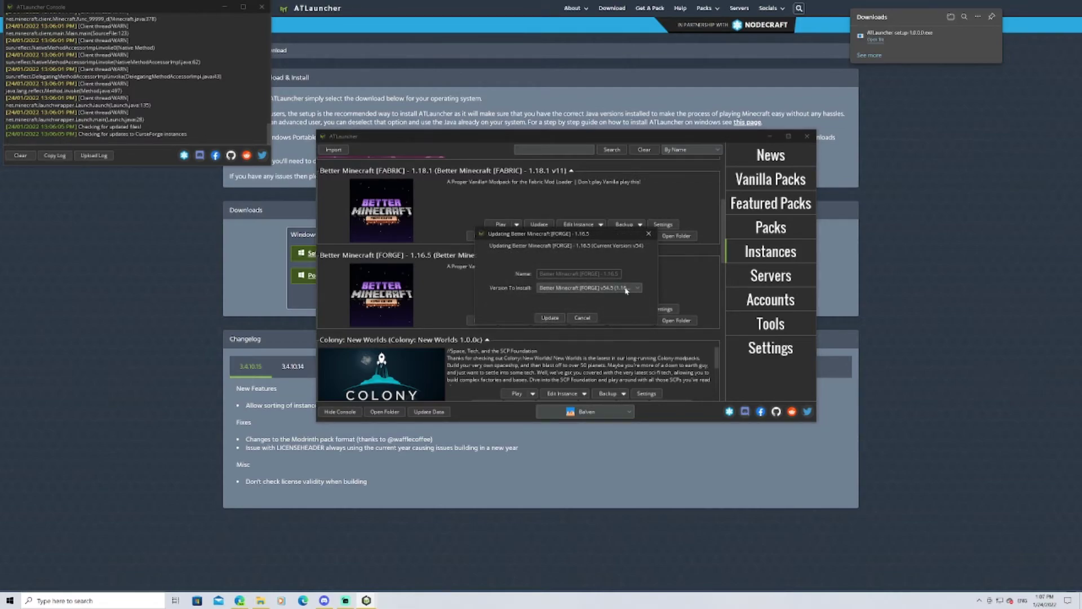
click(637, 288)
scroll(599, 356, up, 10)
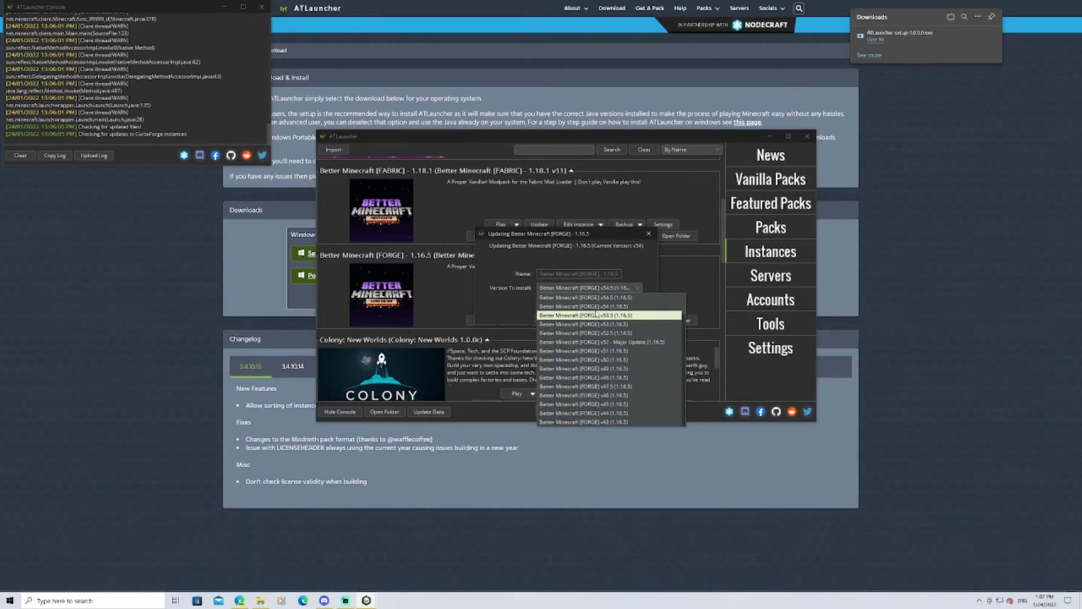
click(625, 306)
click(649, 233)
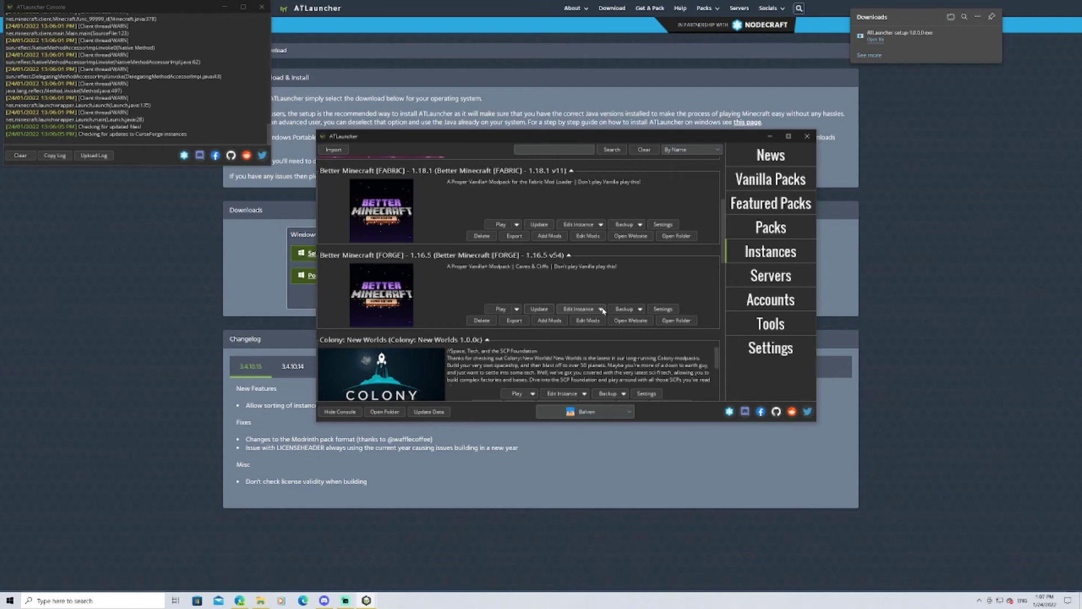
Examine the Java and memory settings of the Better Minecraft [FORGE] instance and of the launcher itself
click(664, 309)
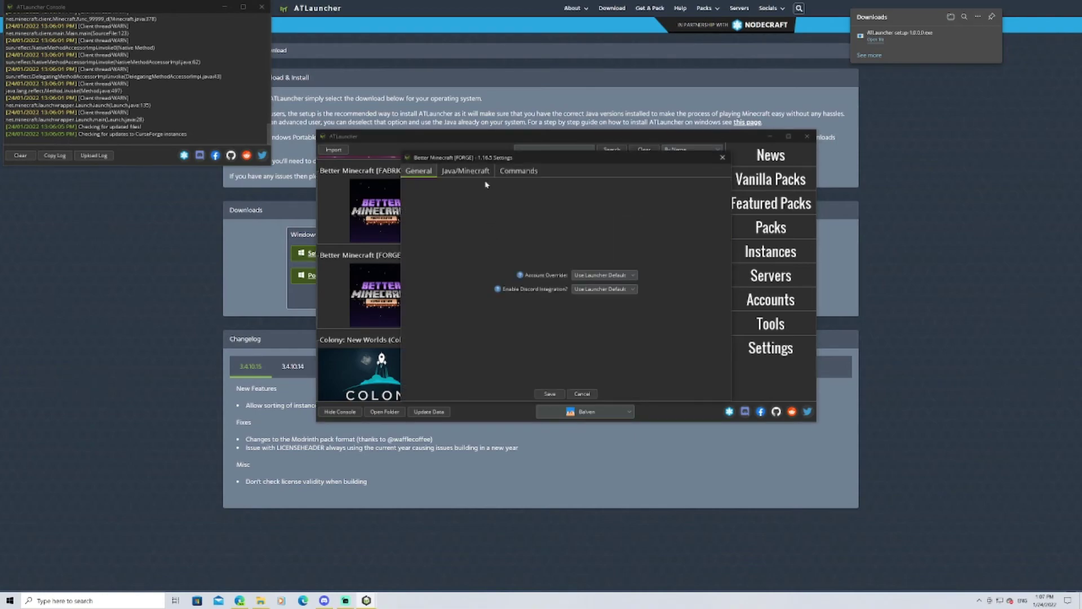
click(490, 173)
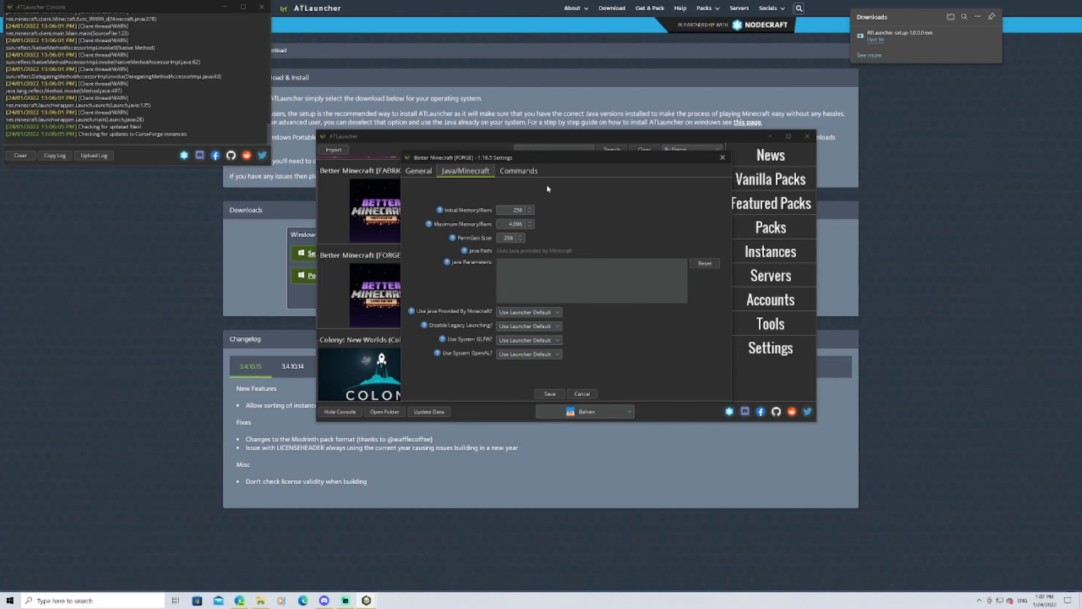
click(723, 158)
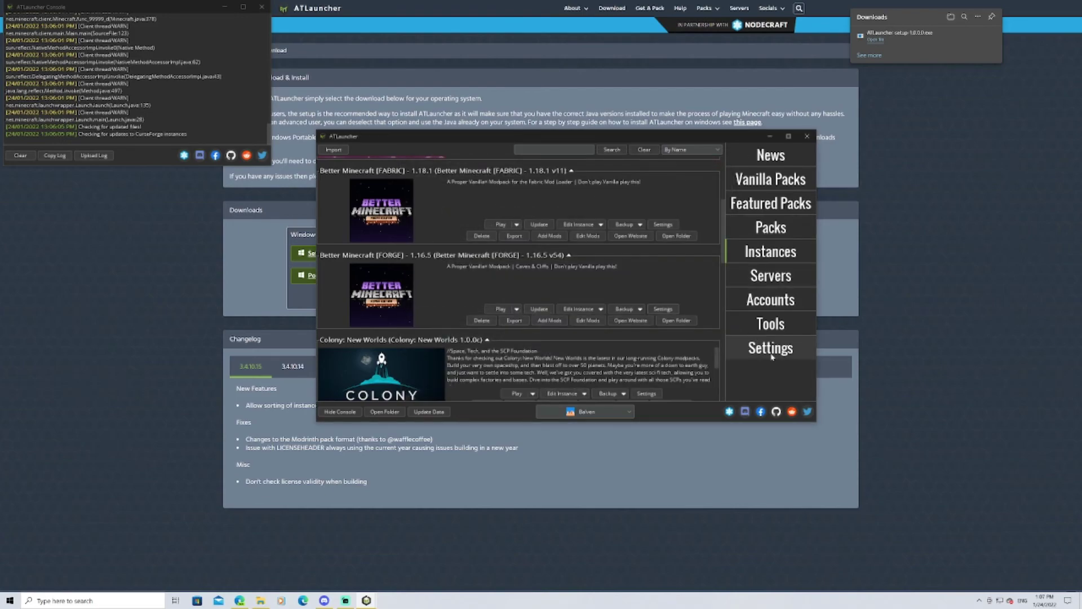
click(770, 347)
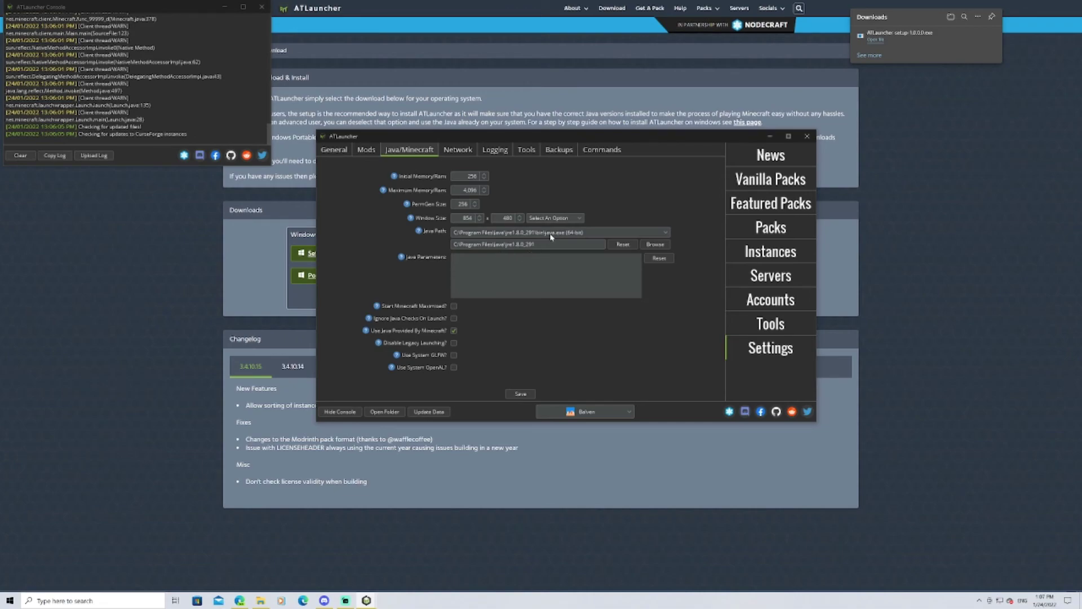
Return to the installed instances and look through the whole list
click(771, 252)
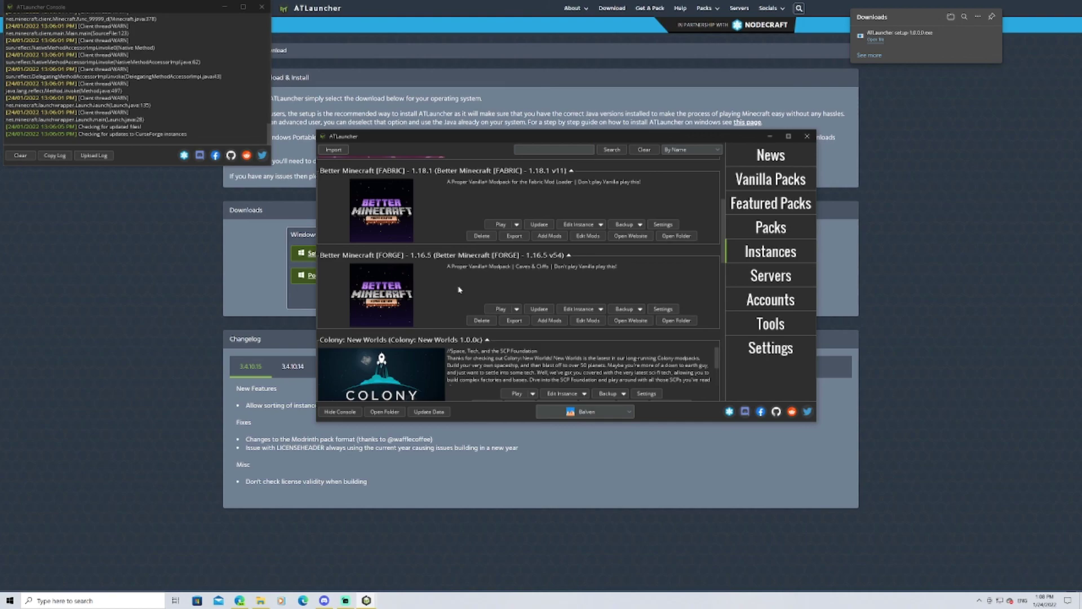
scroll(427, 298, down, 3)
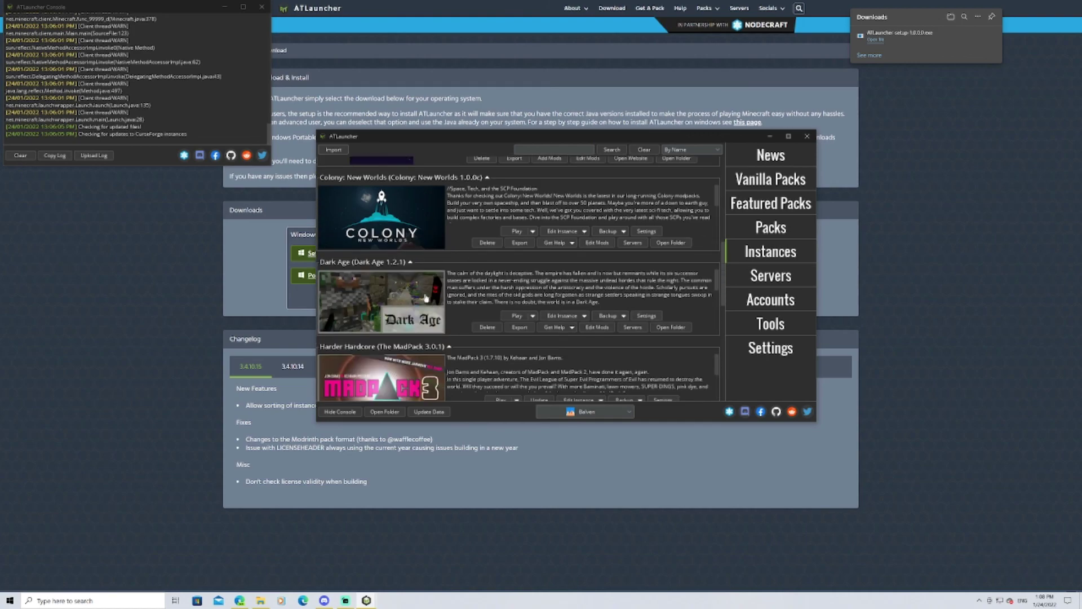
scroll(426, 298, down, 10)
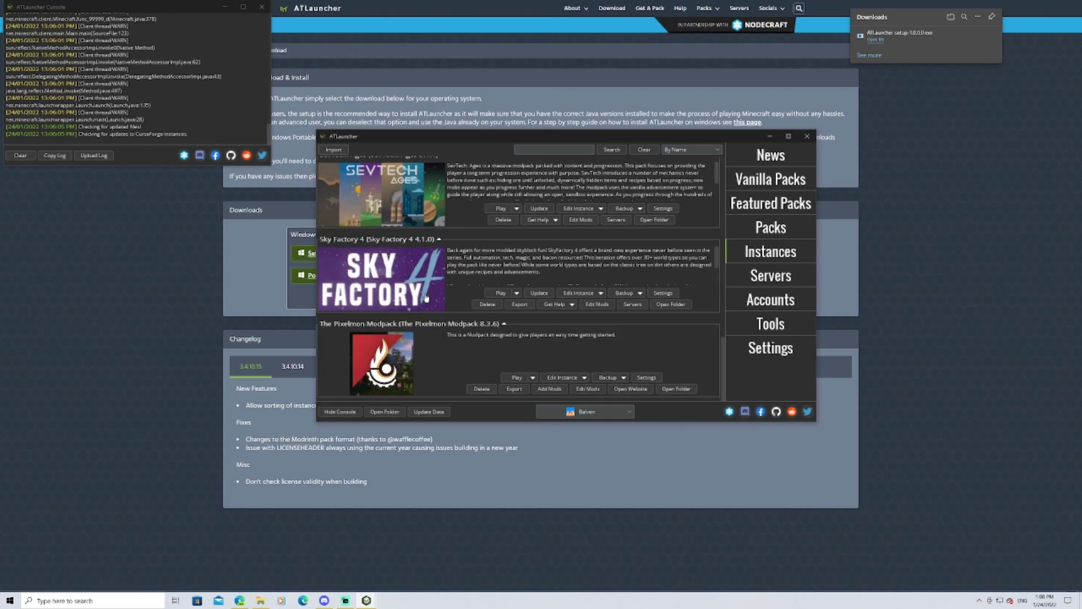
scroll(426, 299, up, 15)
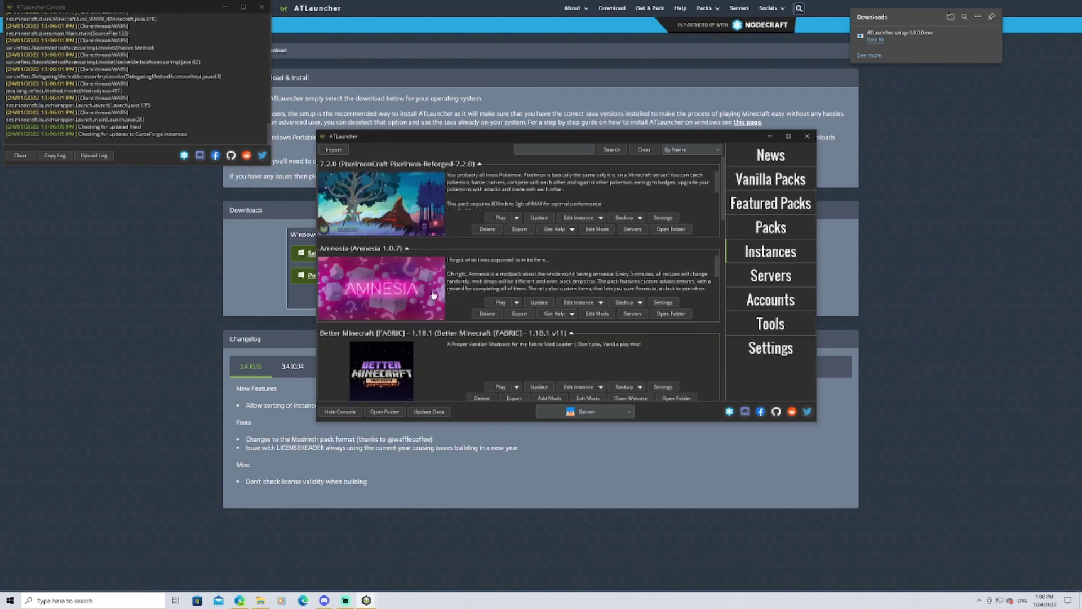